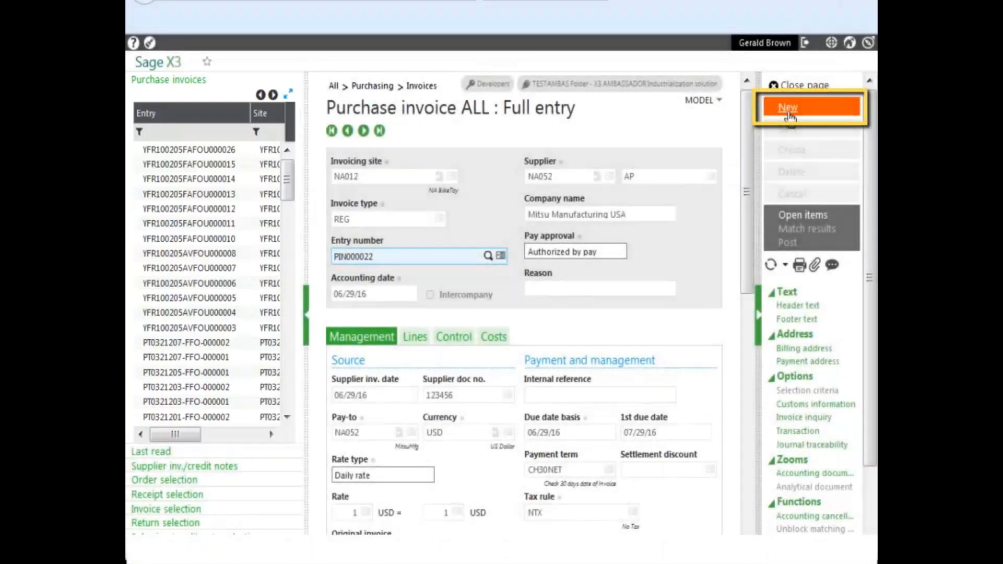
Start a new purchase invoice for invoicing site NA012 with invoice type REG
left_click(789, 109)
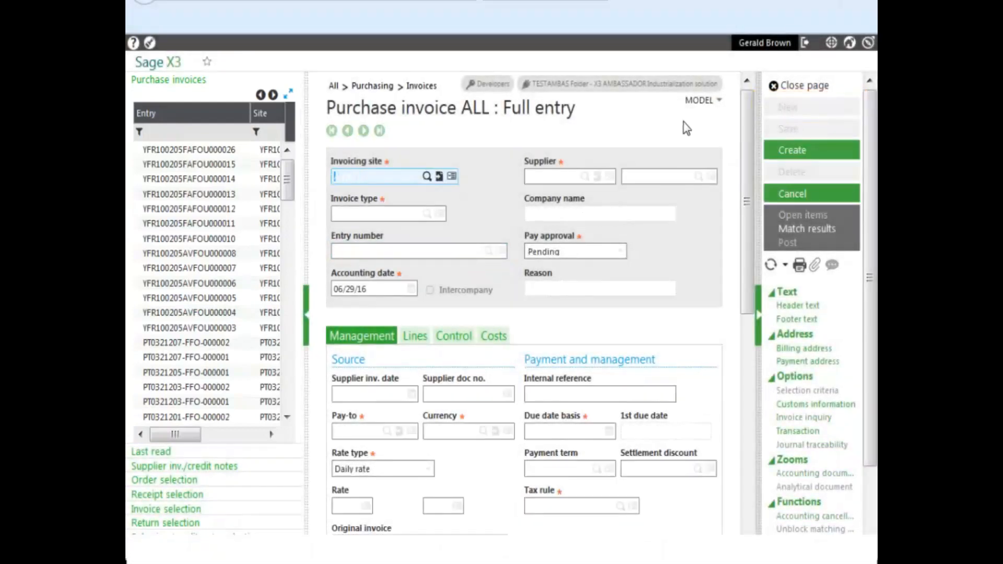
type("na012")
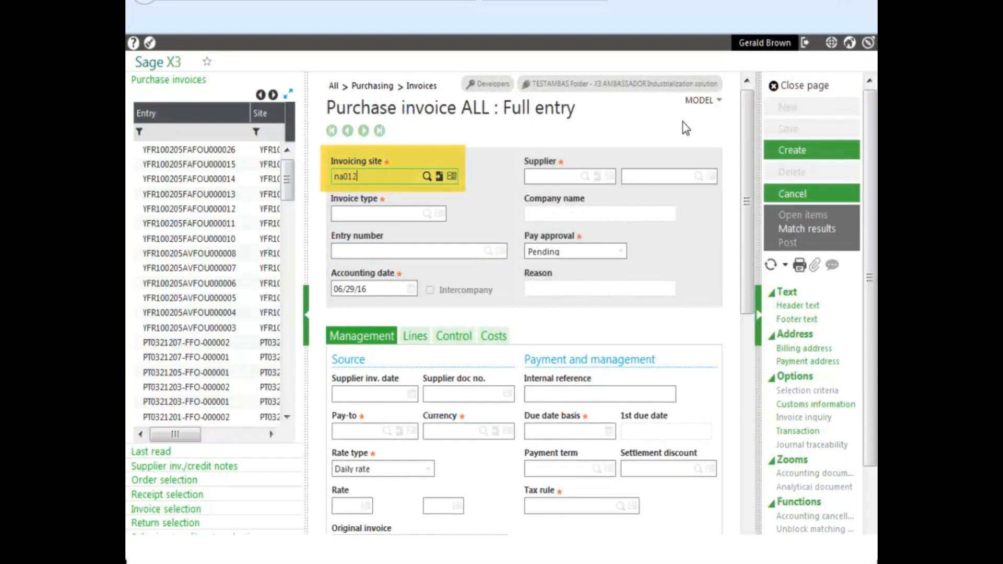
key("Tab")
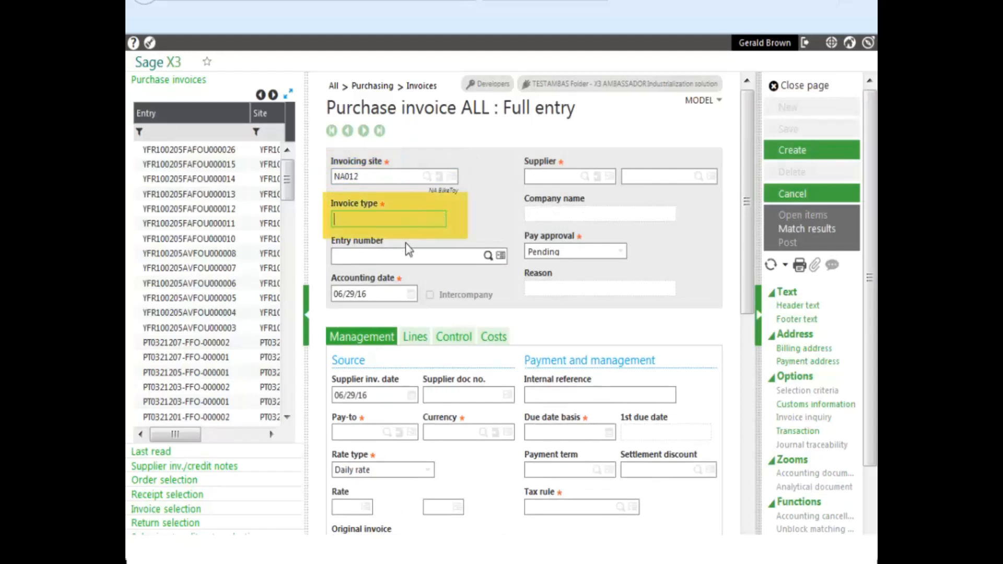
left_click(427, 221)
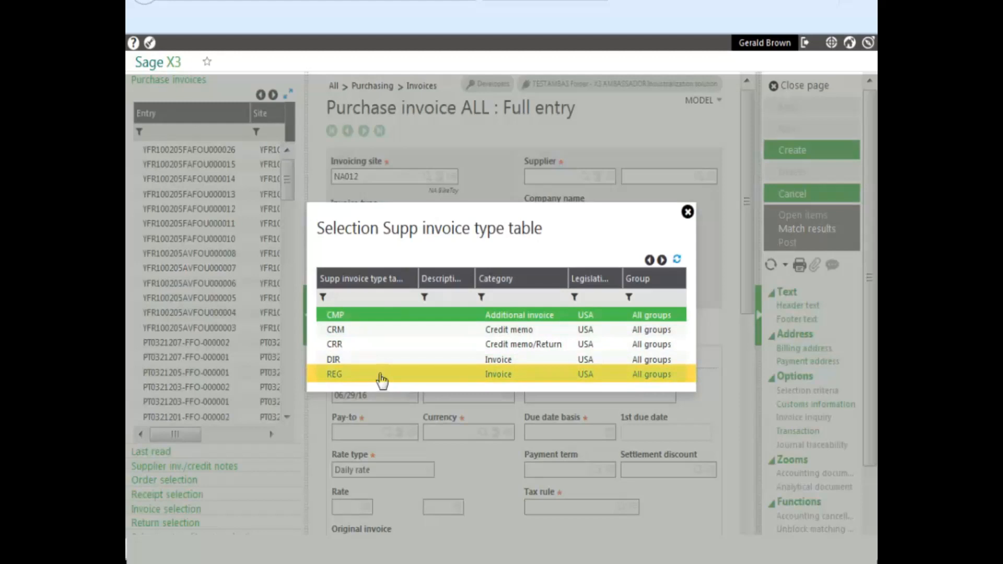
left_click(417, 381)
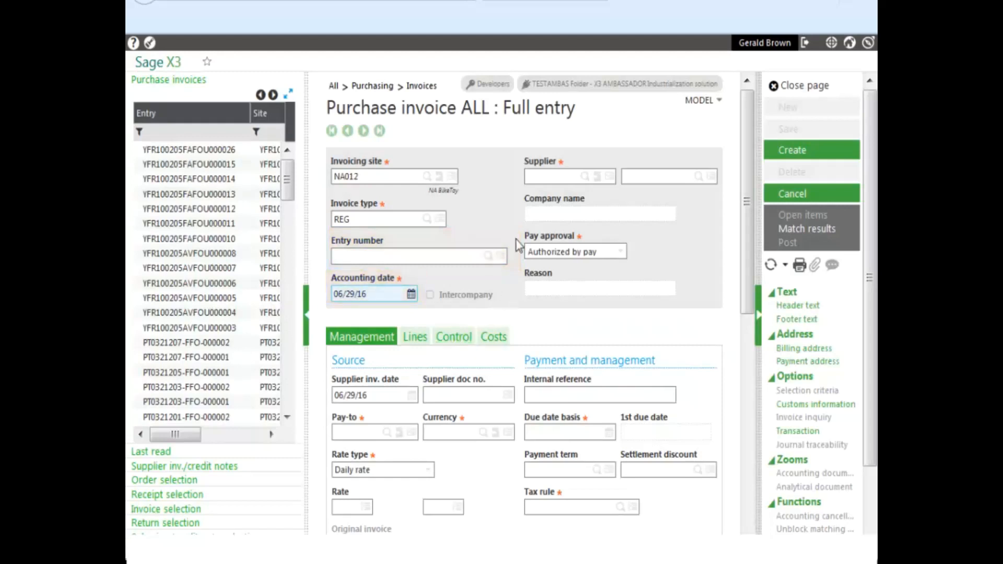
Enter NA052 as the invoice's supplier
left_click(537, 175)
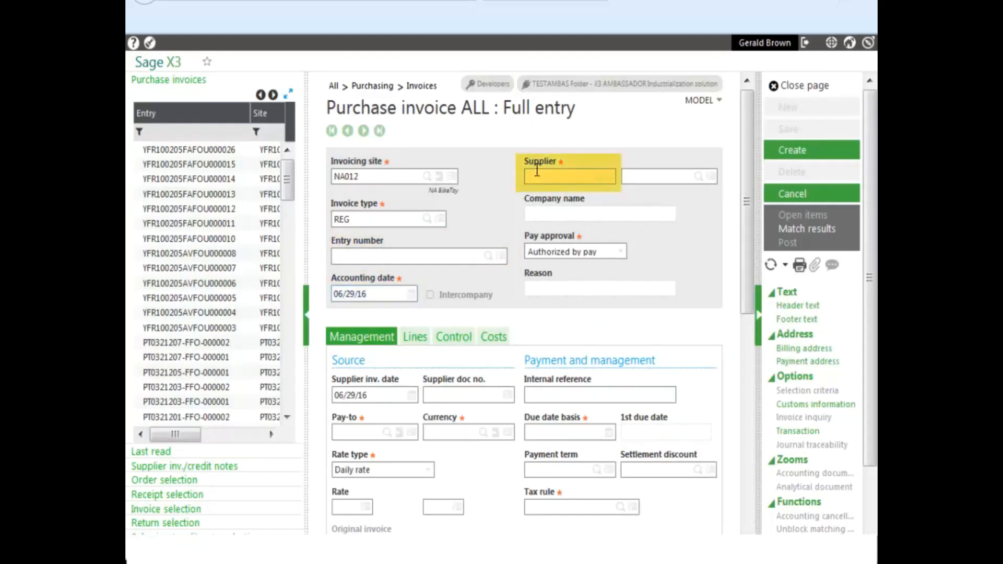
type("NA052")
key("Tab")
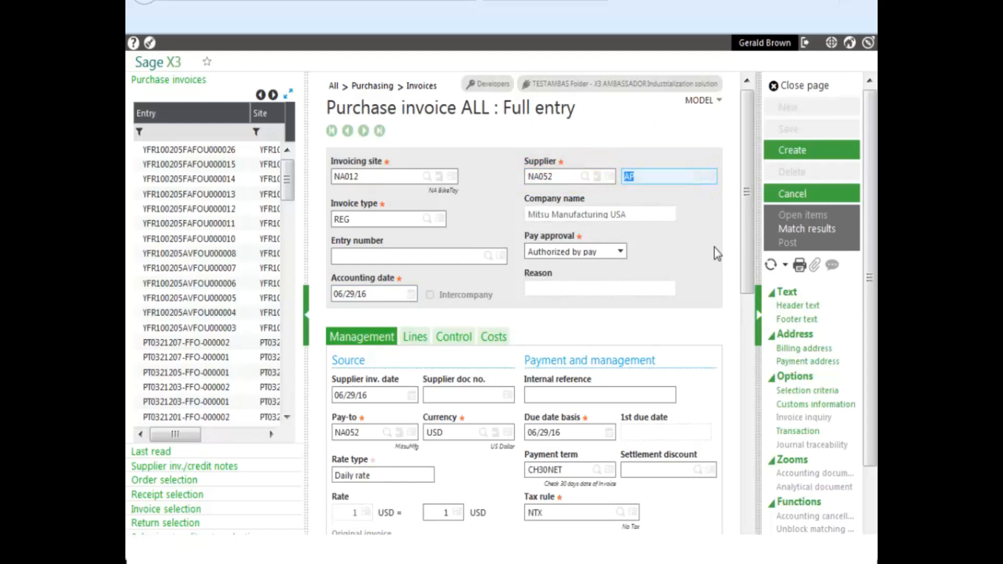
Enter 908765 as the supplier document number in the invoice's management details
left_click(751, 264)
left_click_drag(751, 264, 744, 351)
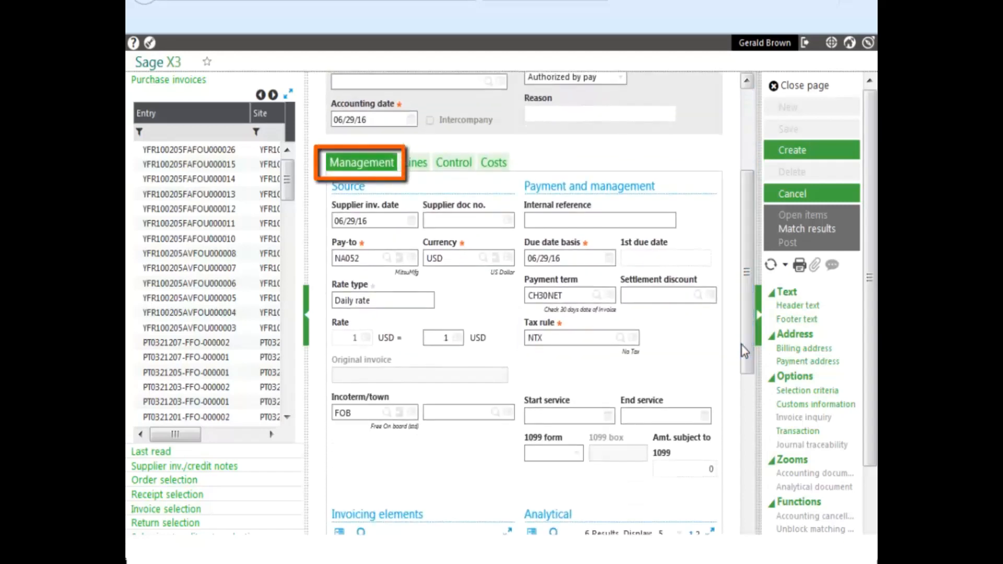
left_click(450, 223)
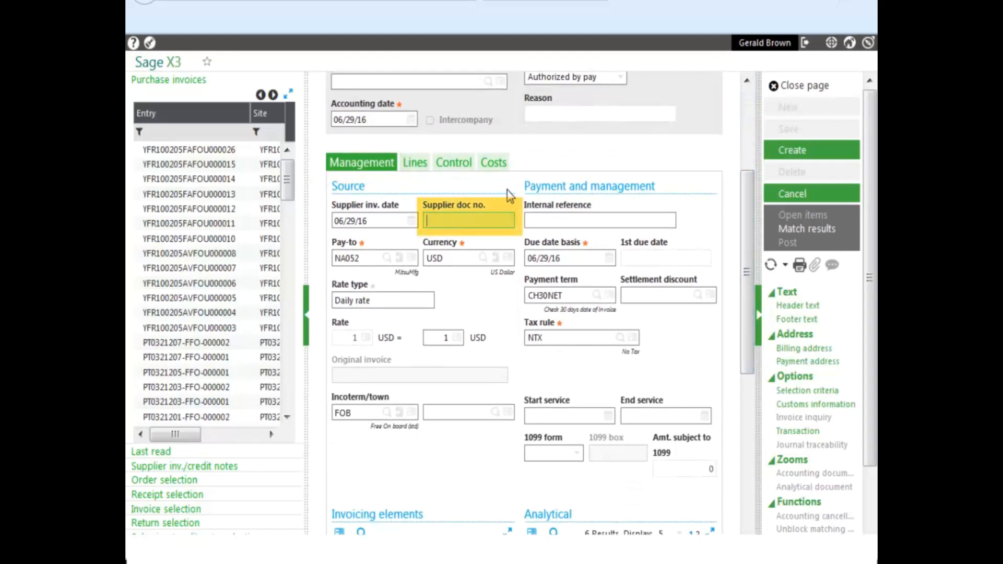
type("908765")
key("Tab")
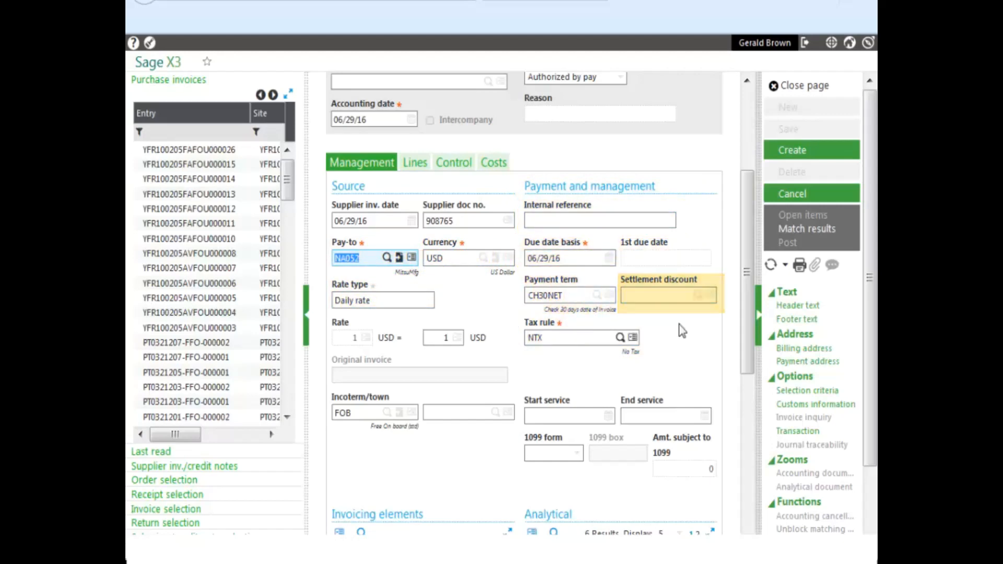
Add receipt RECNA0120075 with its BMS001 line to the invoice from the receipt selection
left_click_drag(747, 349, 748, 365)
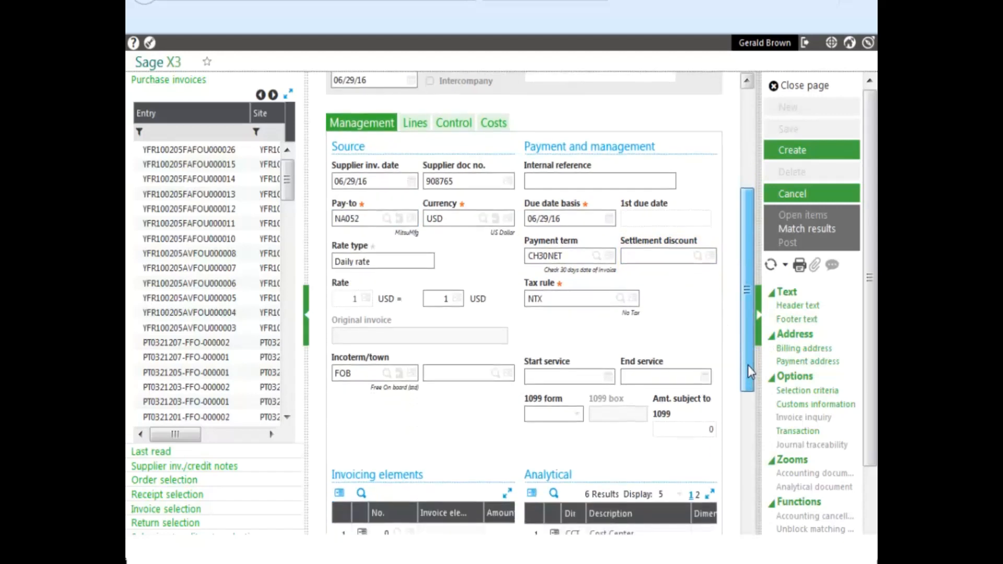
left_click_drag(747, 365, 744, 389)
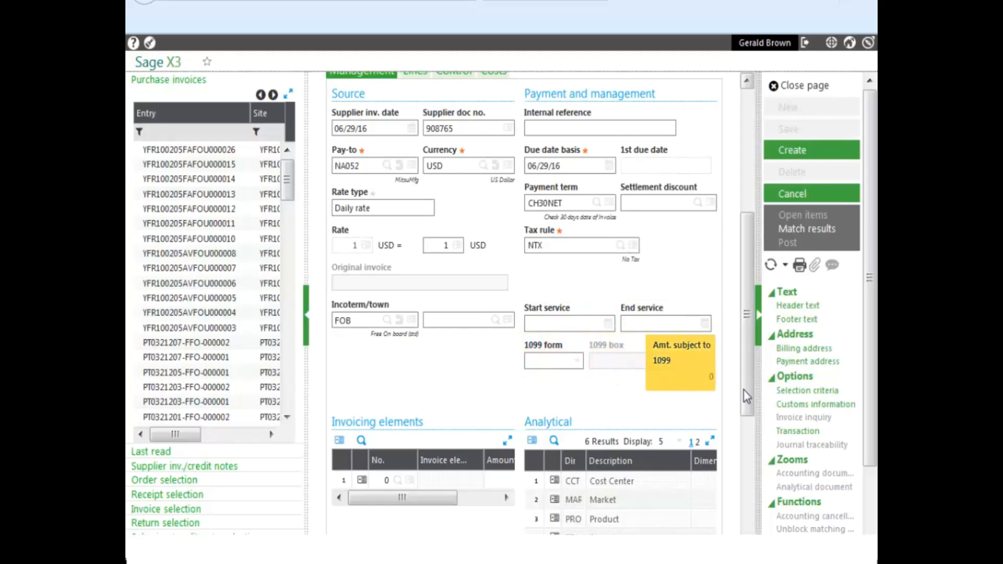
left_click_drag(747, 397, 747, 487)
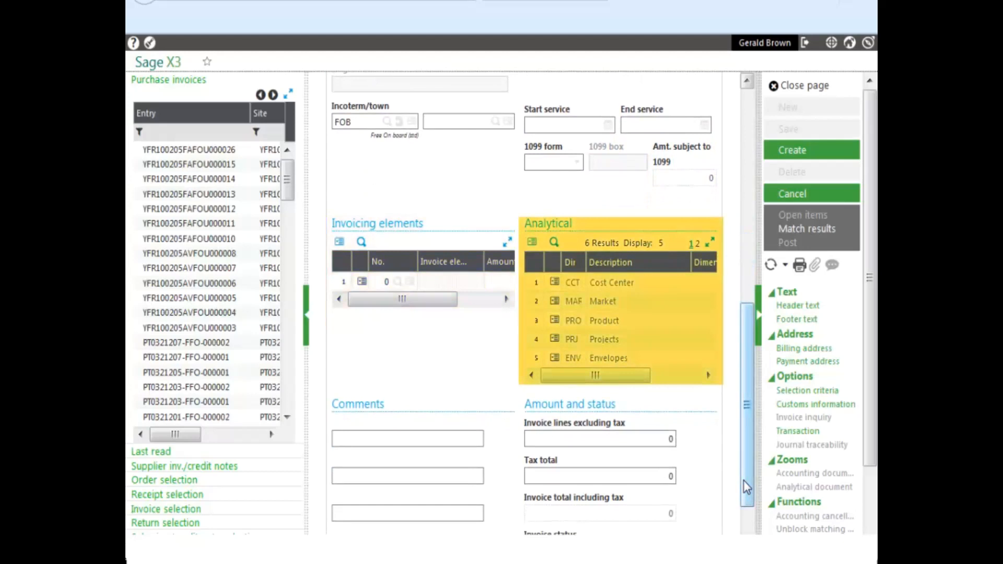
left_click_drag(744, 487, 744, 515)
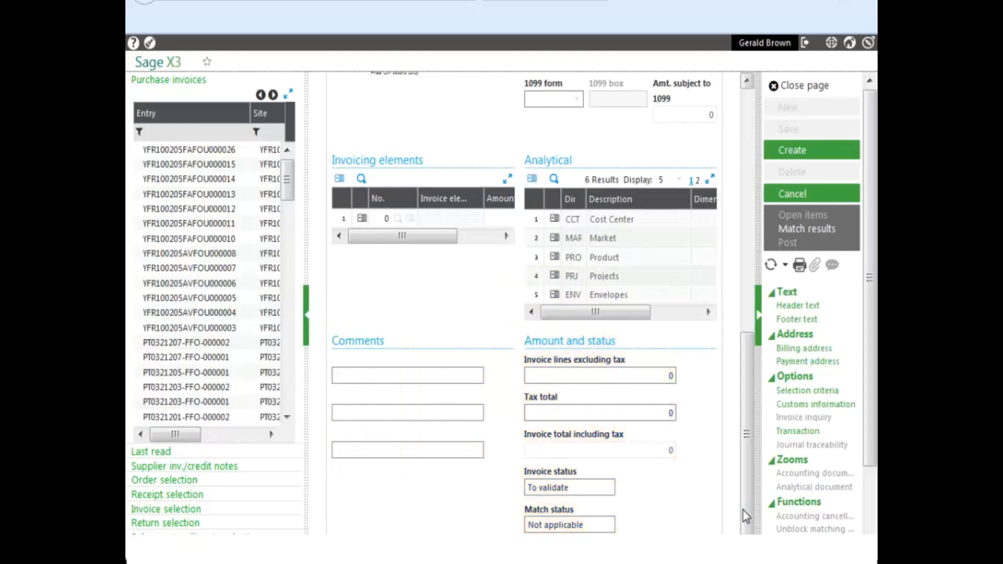
left_click_drag(745, 516, 759, 236)
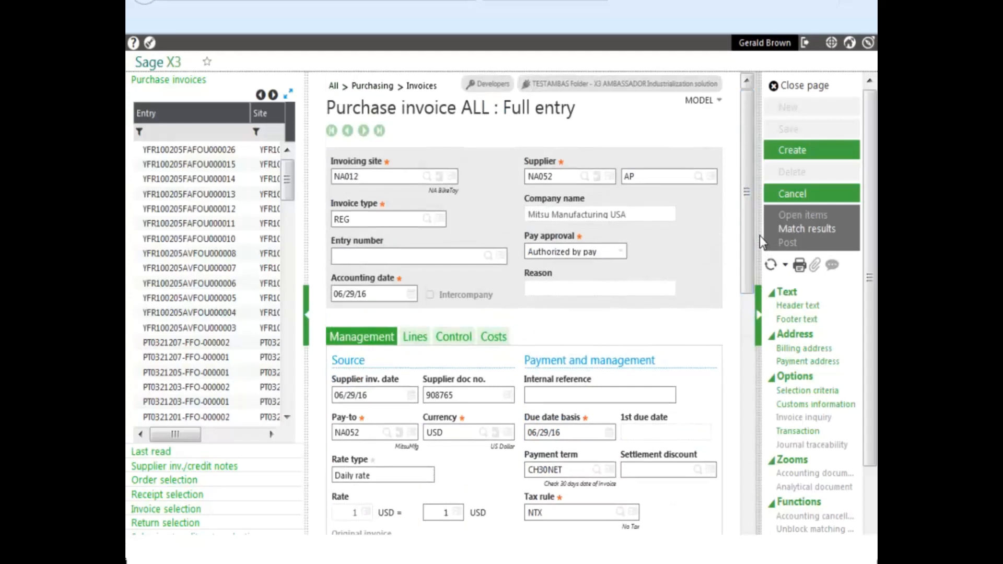
left_click(171, 497)
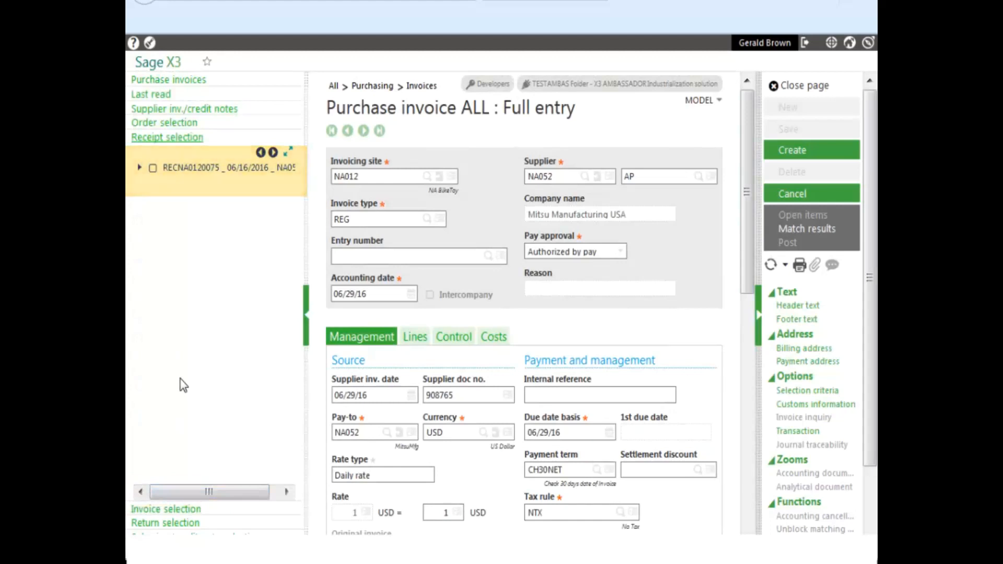
left_click(152, 168)
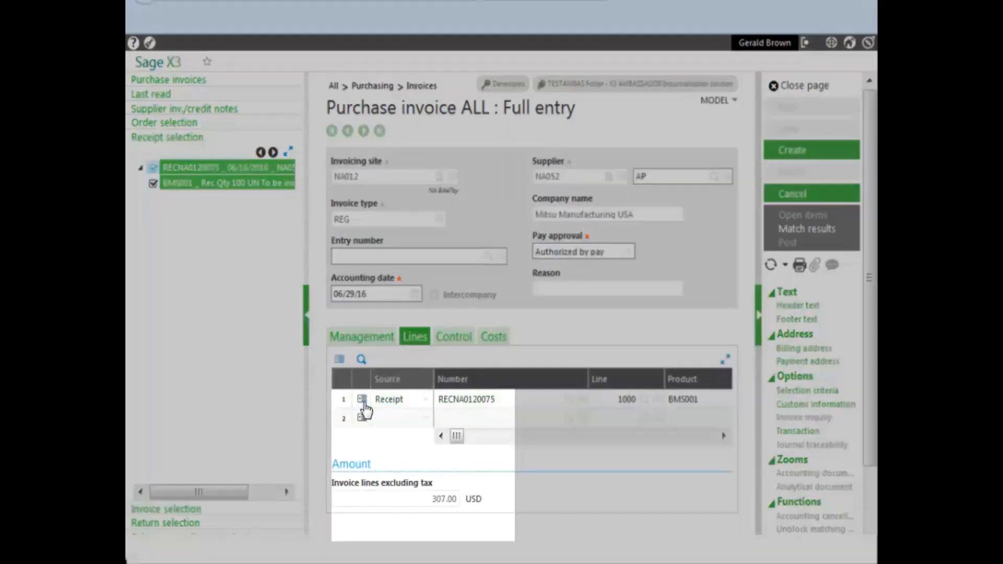
View the receipt line's full details in its pop-up and choose Purchase as the line type
right_click(366, 410)
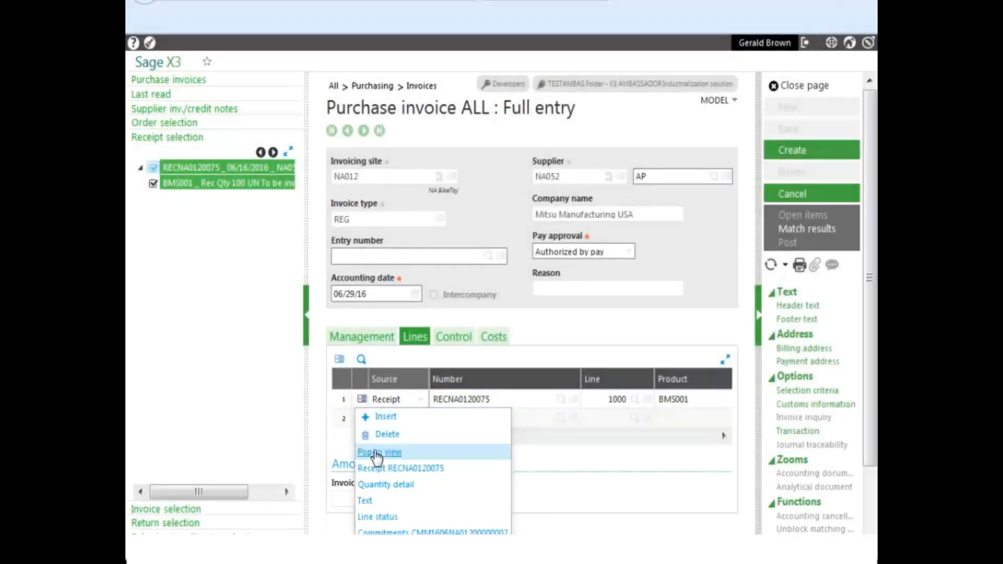
left_click(377, 453)
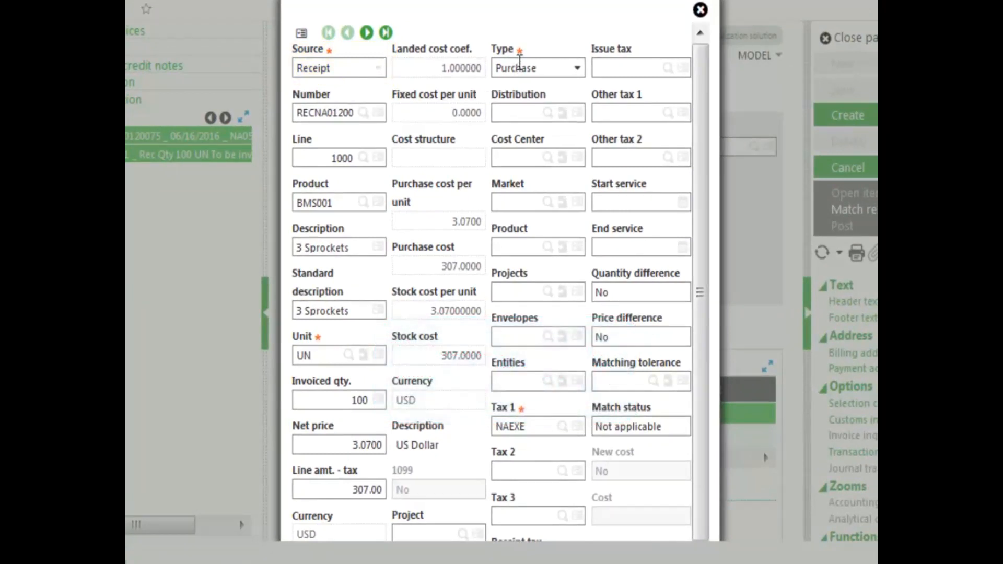
left_click(577, 70)
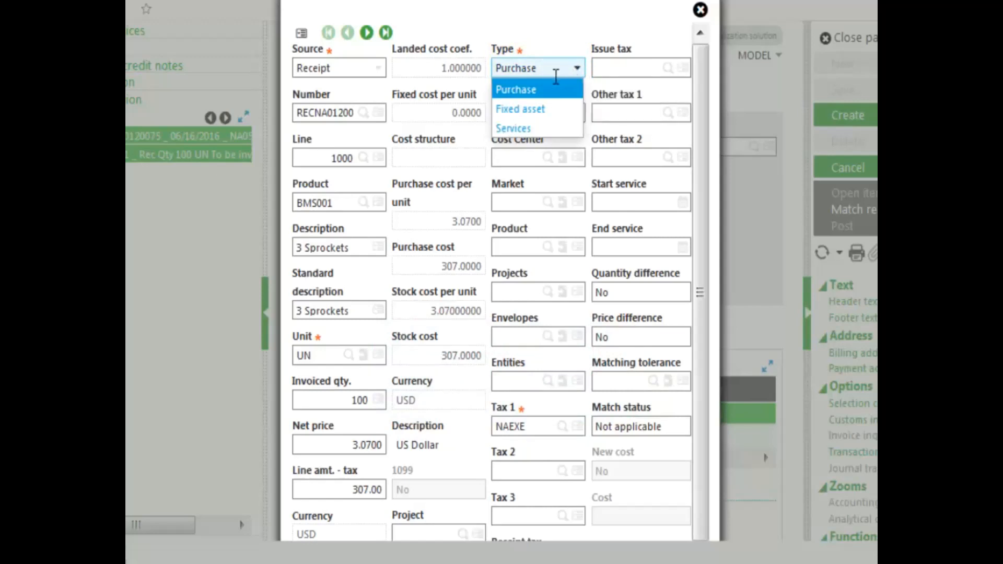
left_click(525, 91)
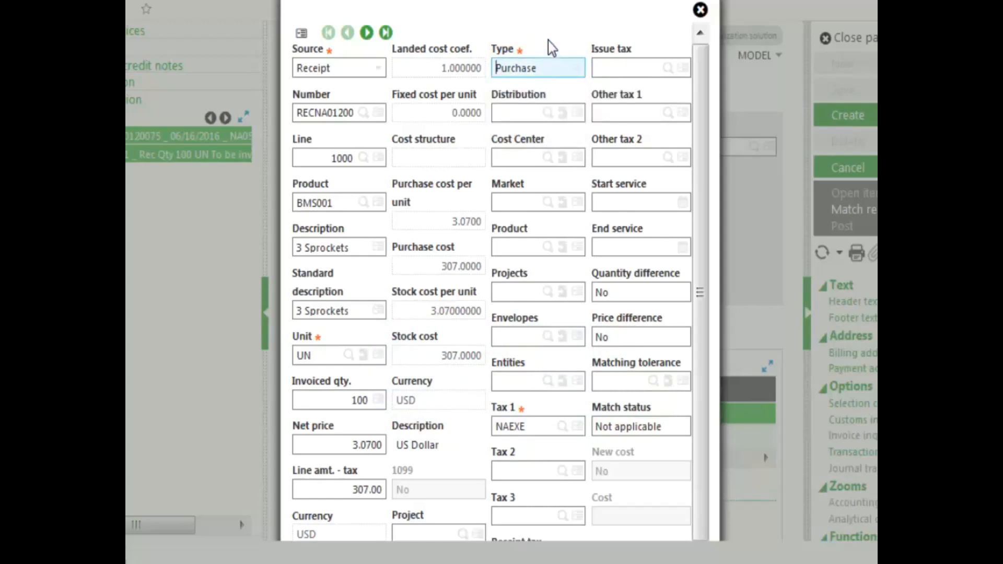
left_click_drag(548, 39, 702, 10)
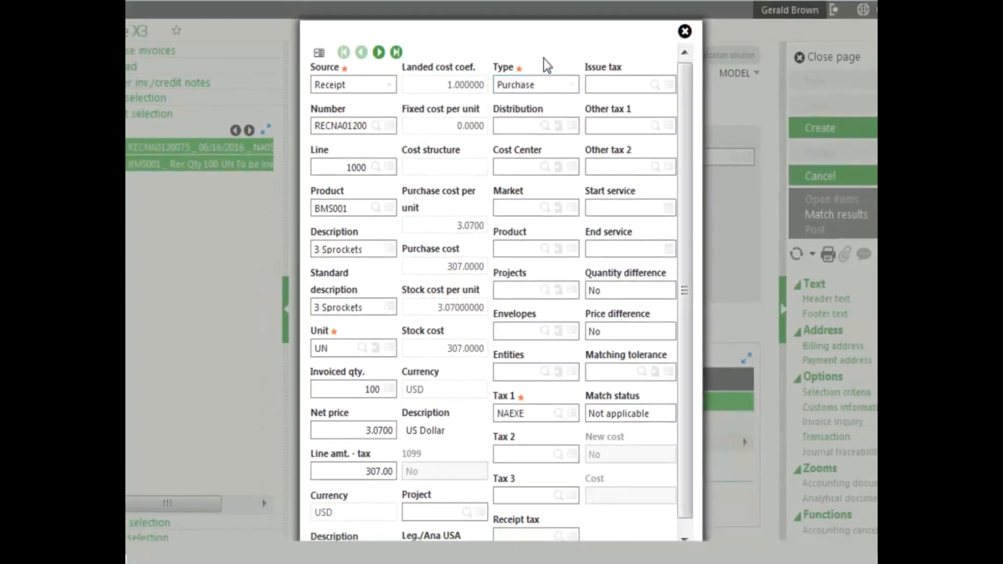
left_click(669, 53)
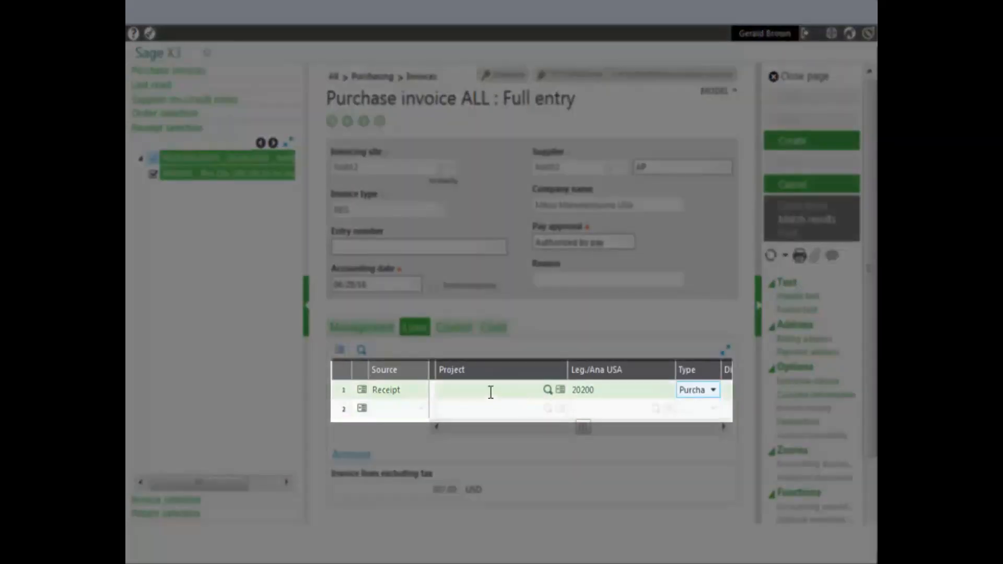
Examine the receipt line's project, type, distribution and tax fields in the invoice lines grid
left_click(491, 392)
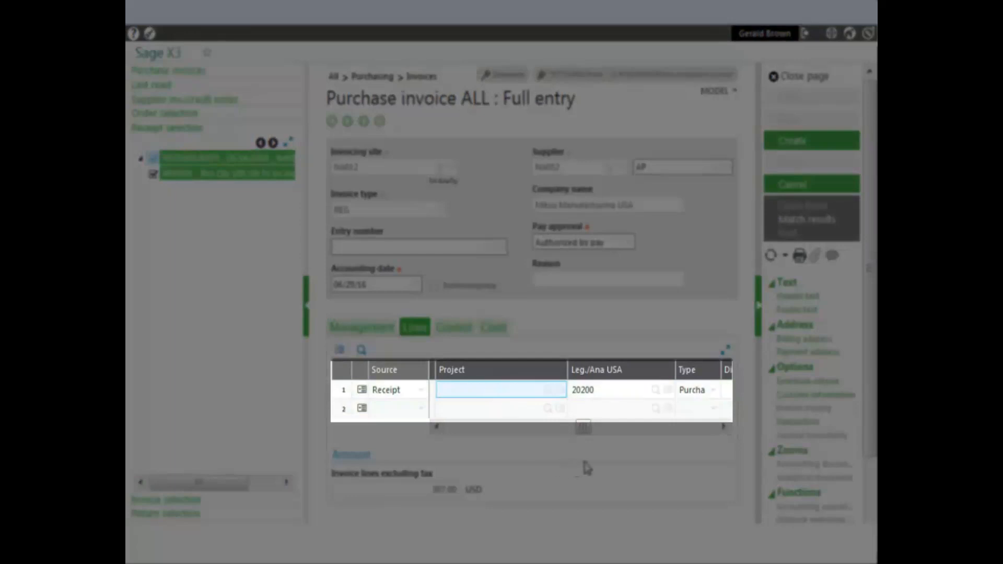
key("Tab")
key("Tab")
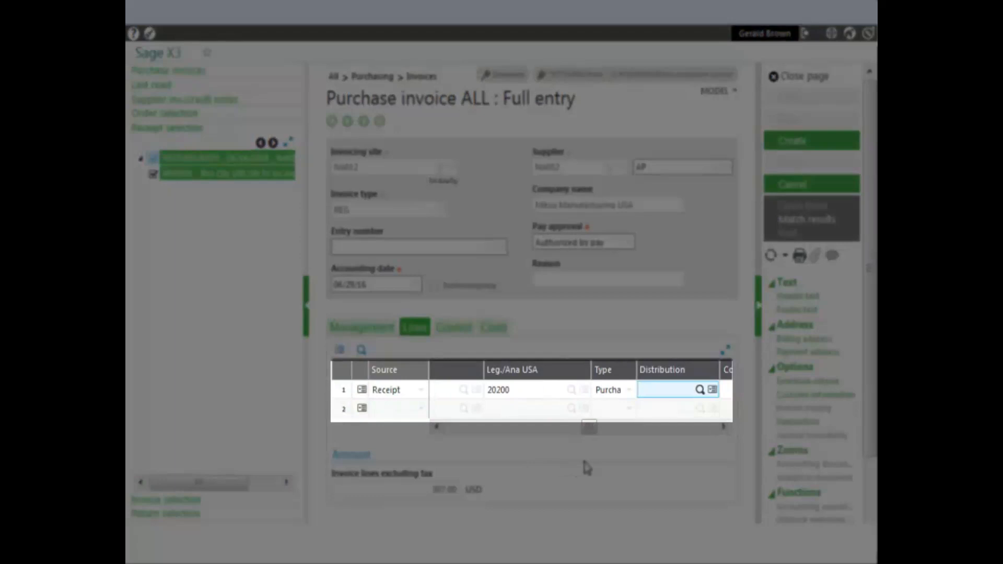
key("Tab")
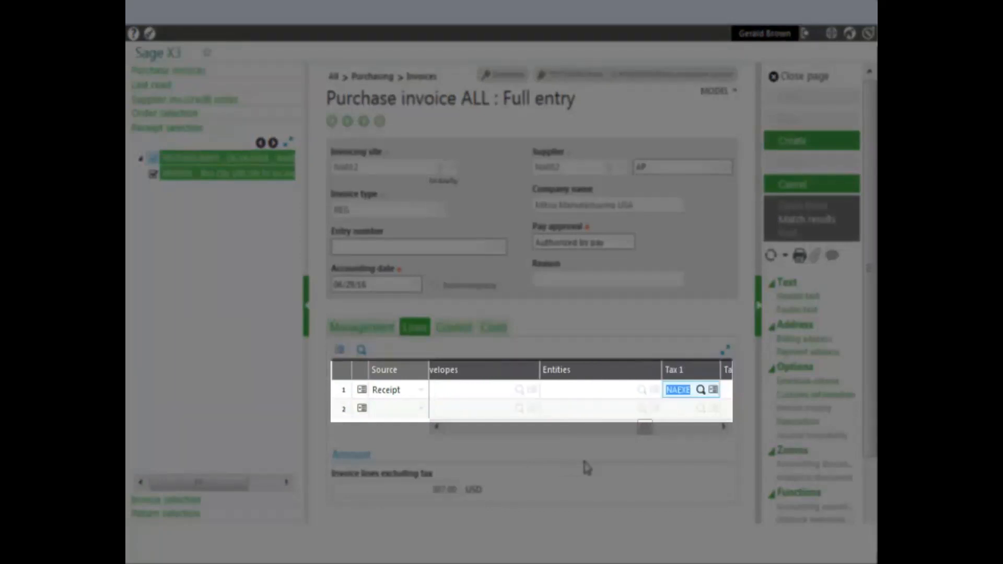
key("Tab")
key("Tab")
key("Tab")
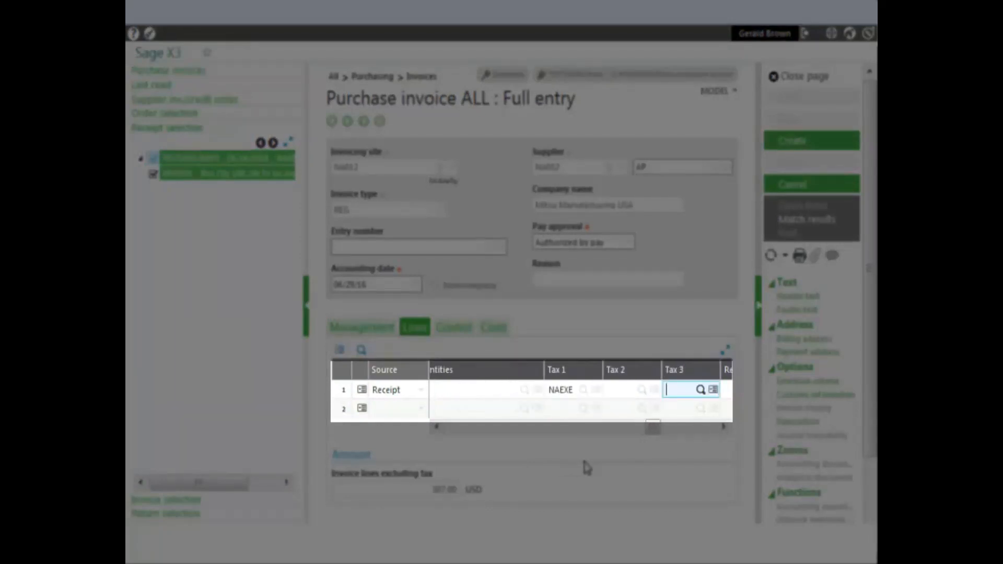
key("Tab")
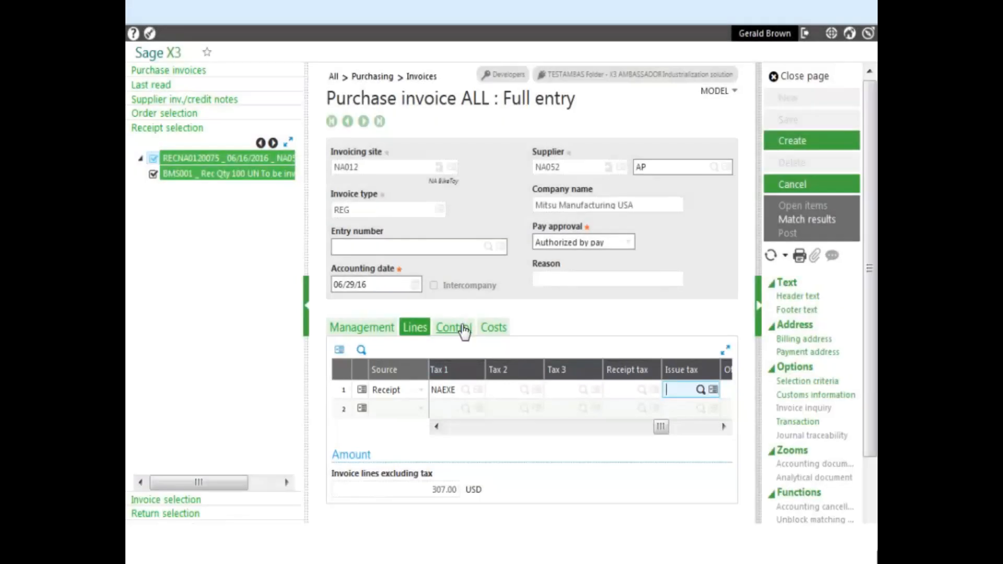
Check the invoicing elements, taxes and calculated and variance amounts in the invoice's control details
left_click(464, 329)
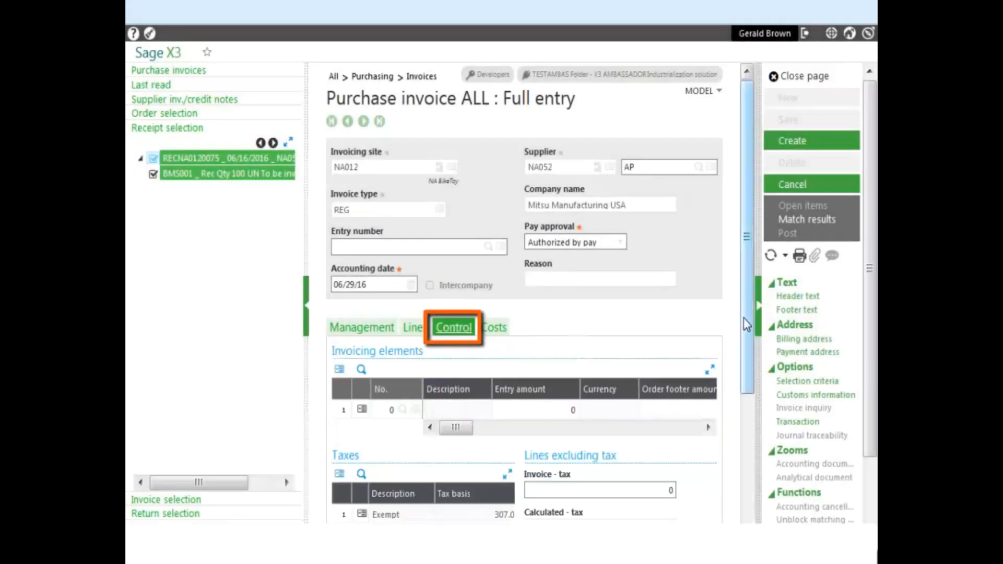
scroll(746, 323, "down", 3)
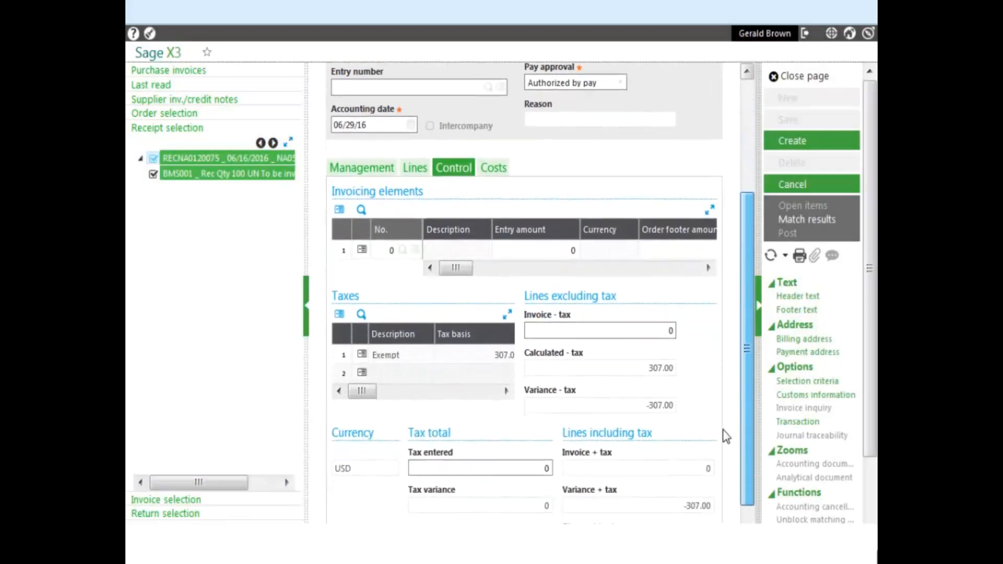
scroll(726, 436, "down", 1)
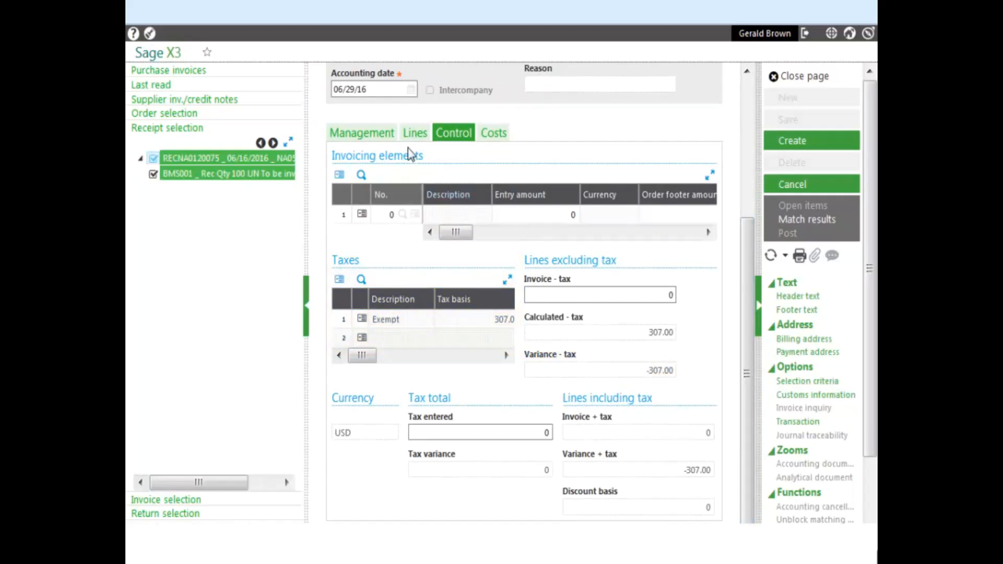
Set the invoice lines excluding tax to 307 in the management amounts and create the invoice
left_click(368, 134)
left_click_drag(748, 271, 743, 458)
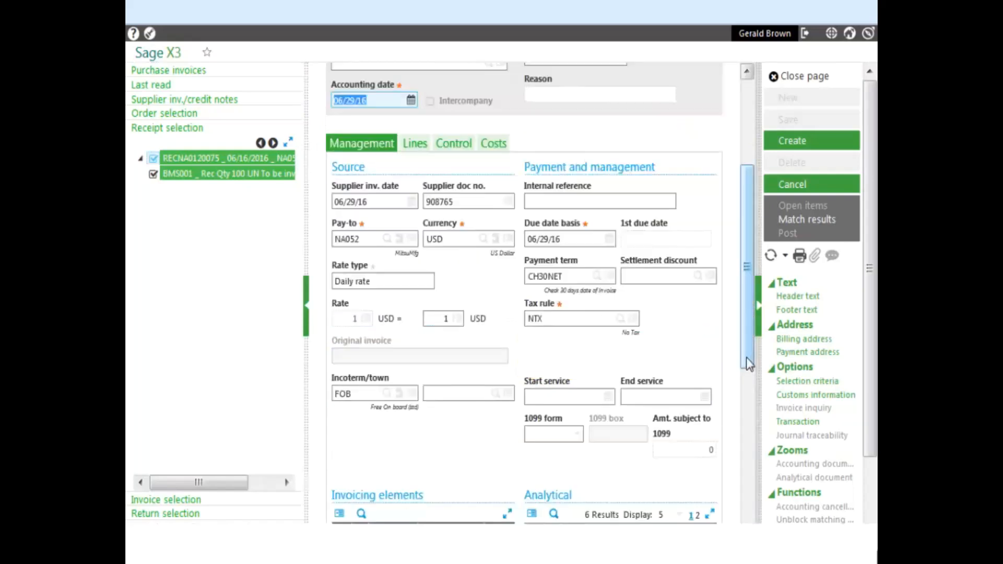
left_click_drag(748, 362, 731, 523)
left_click(668, 362)
type("307")
key("Tab")
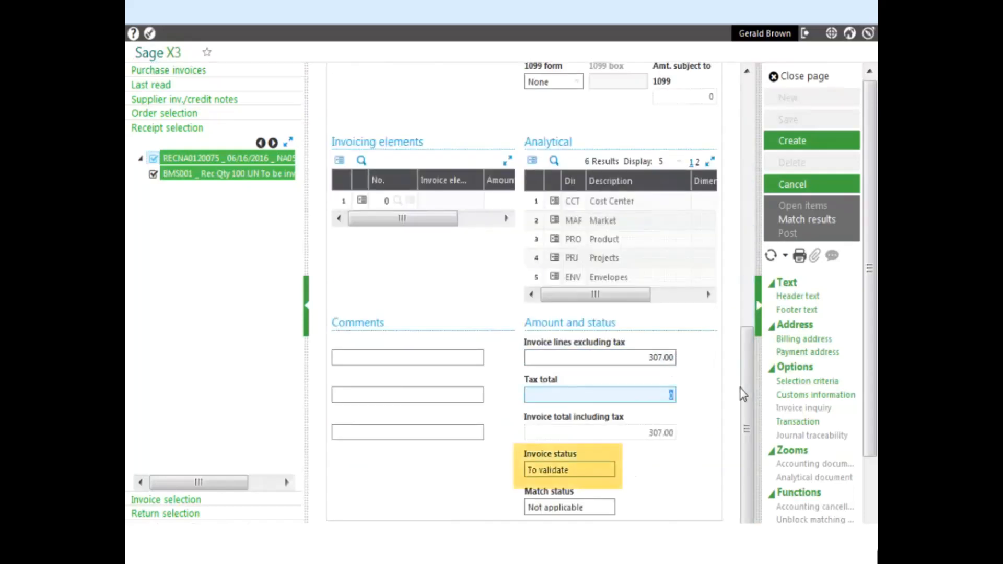
left_click_drag(745, 389, 732, 130)
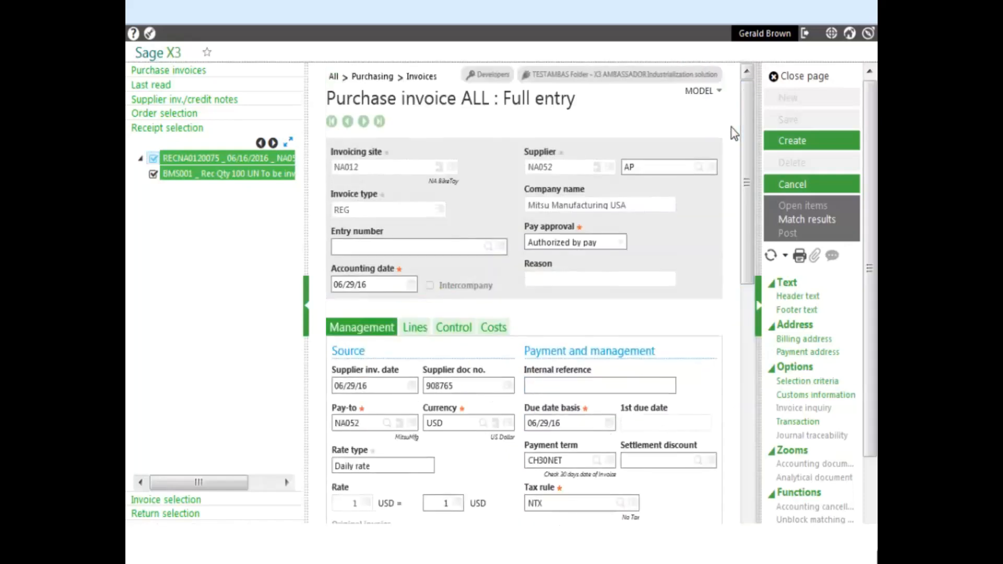
left_click(796, 144)
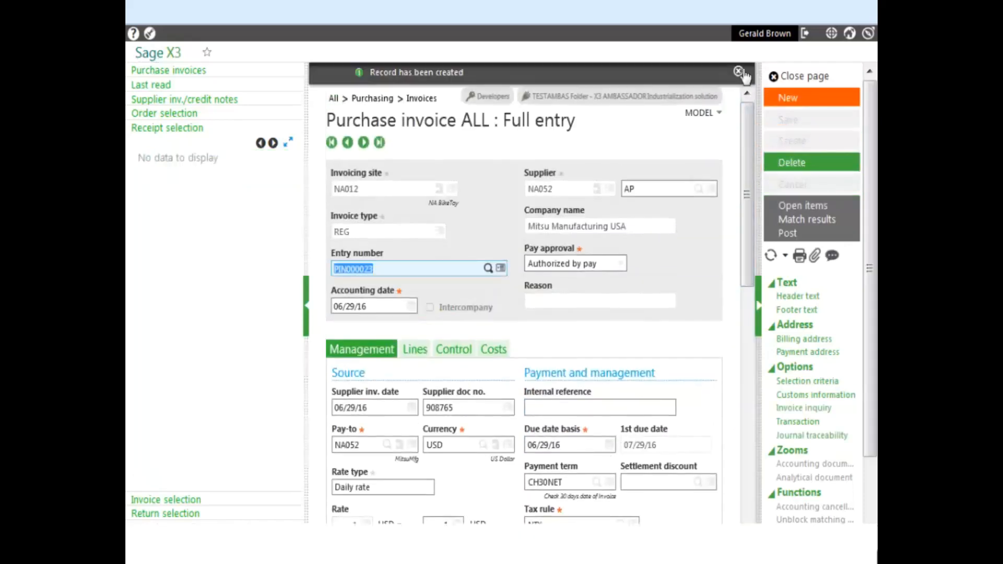
Check the created invoice's entry number, its invoice status and its purchase cost breakdown
left_click(408, 244)
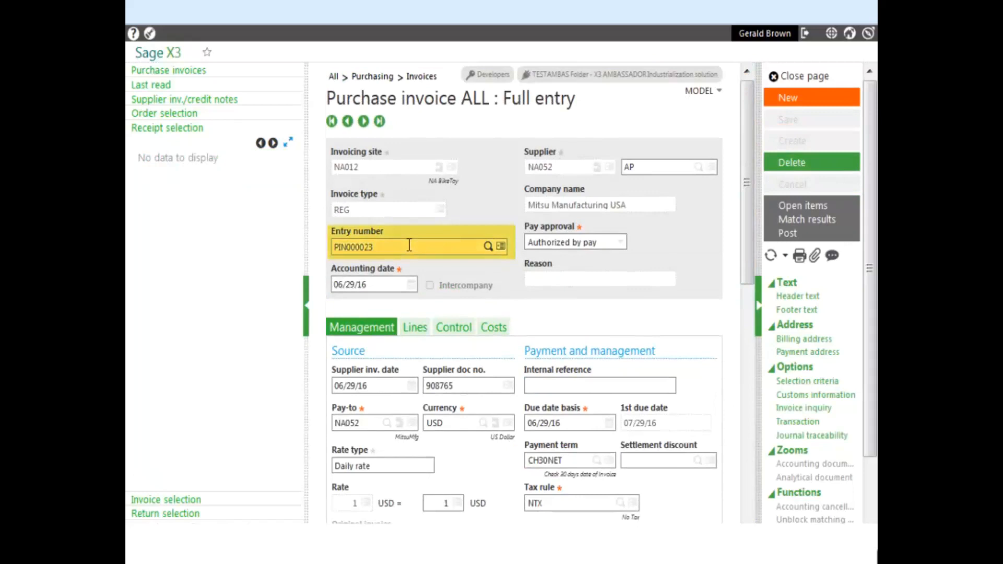
mouse_move(744, 268)
left_mouse_down()
mouse_move(758, 388)
mouse_move(757, 524)
left_mouse_up()
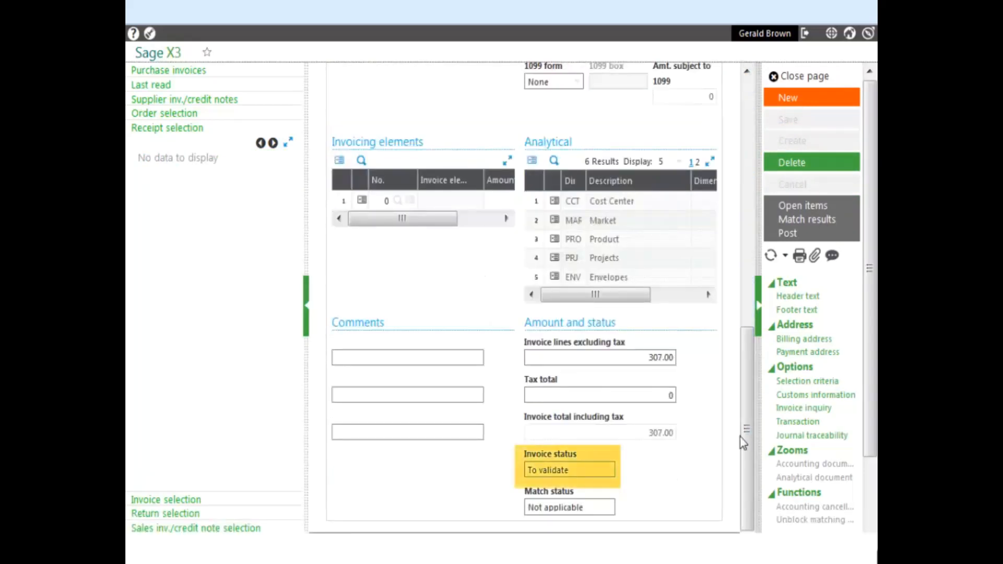
left_click_drag(745, 436, 745, 265)
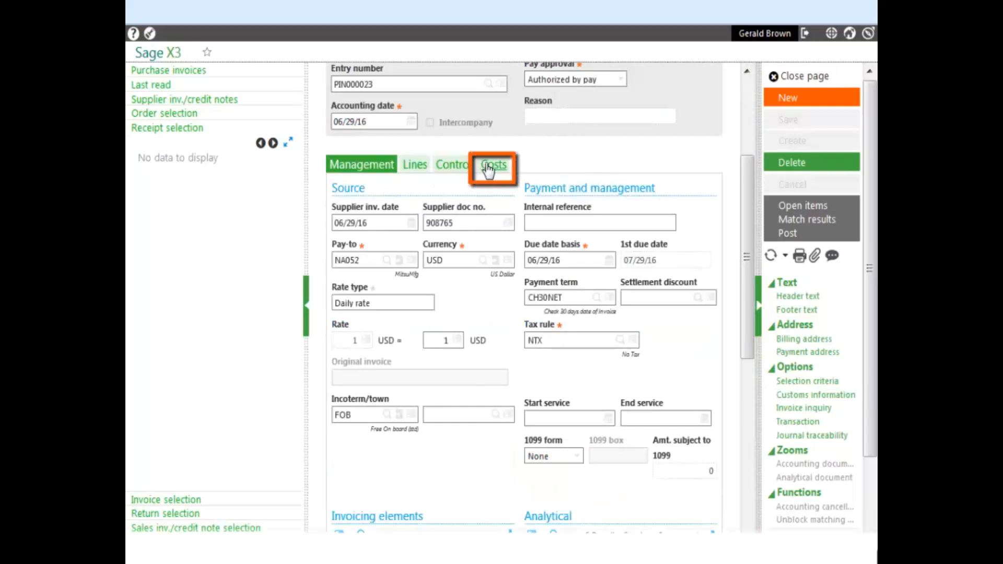
left_click(489, 167)
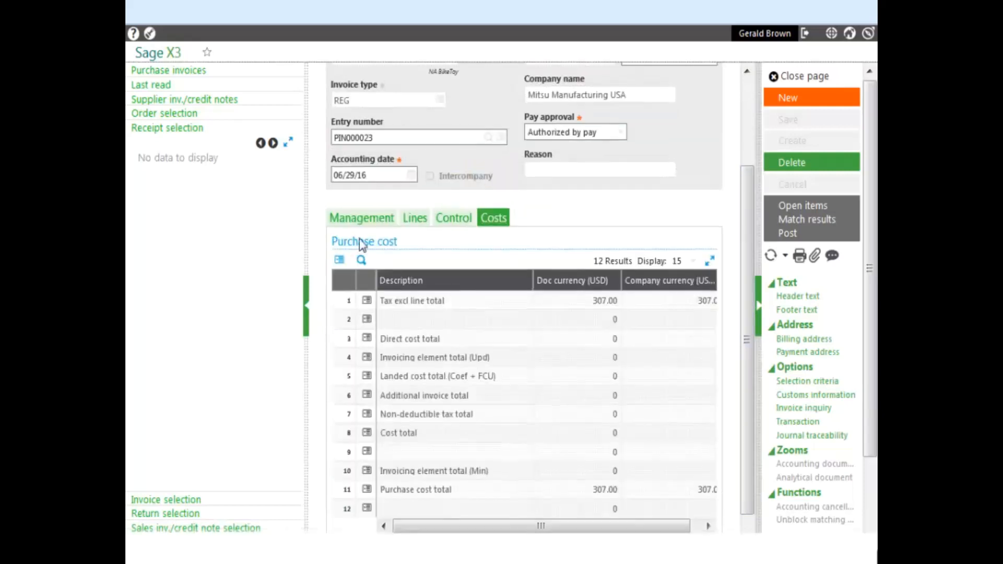
left_click(361, 217)
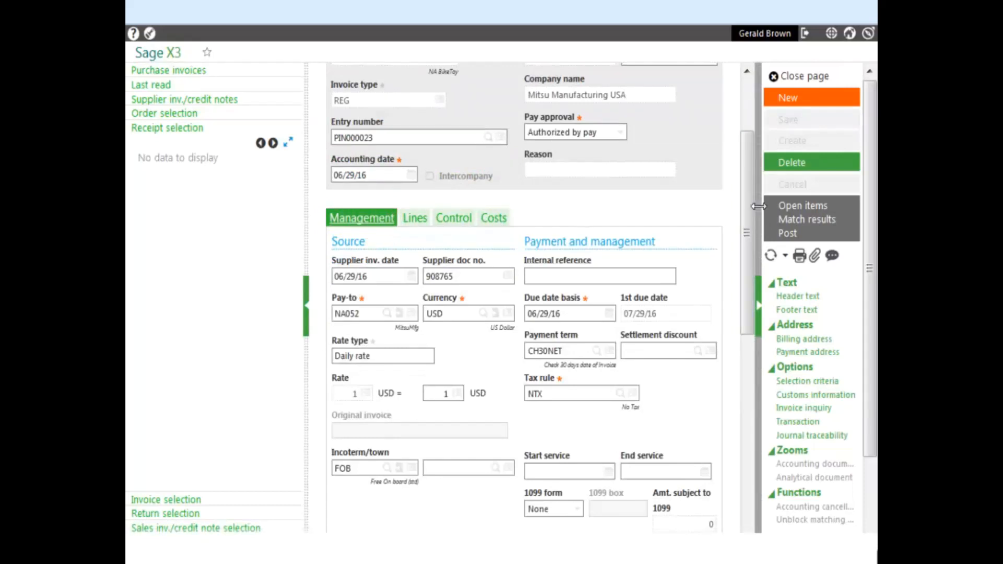
Review the invoice's open items from due date and payment method through pay approval and dispute to statement number, and close them
left_click(803, 209)
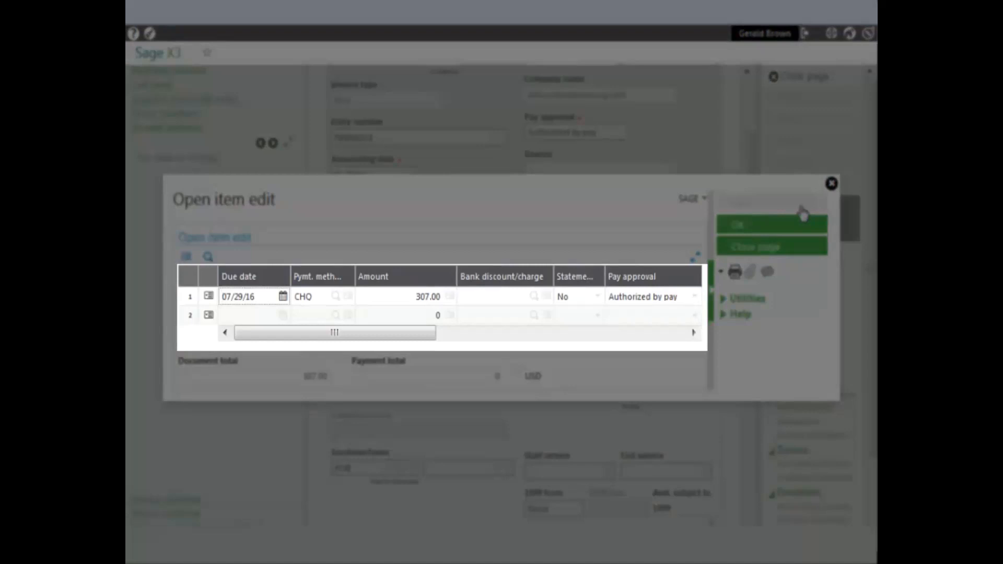
left_click(693, 332)
left_click(693, 332)
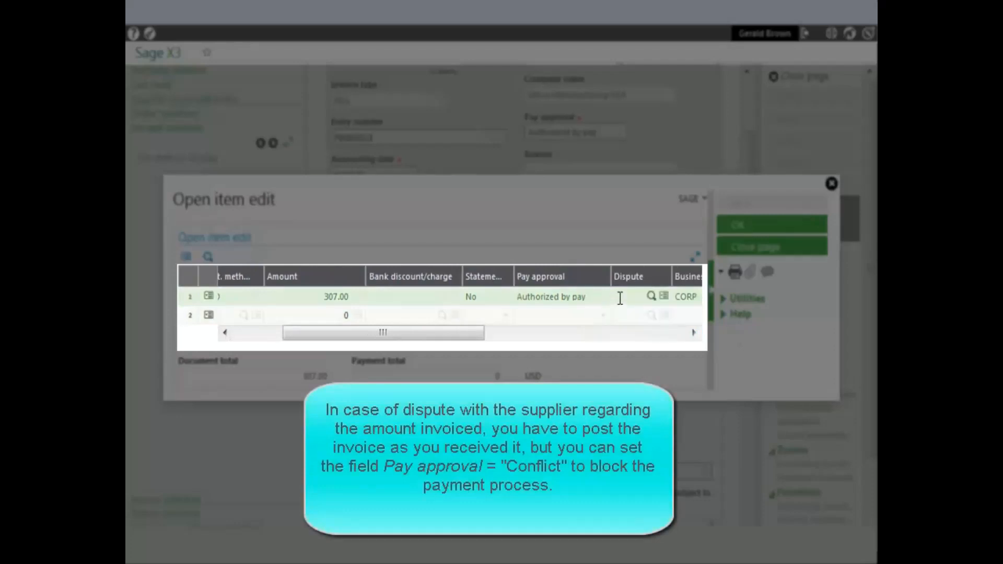
left_click(693, 332)
left_click(693, 333)
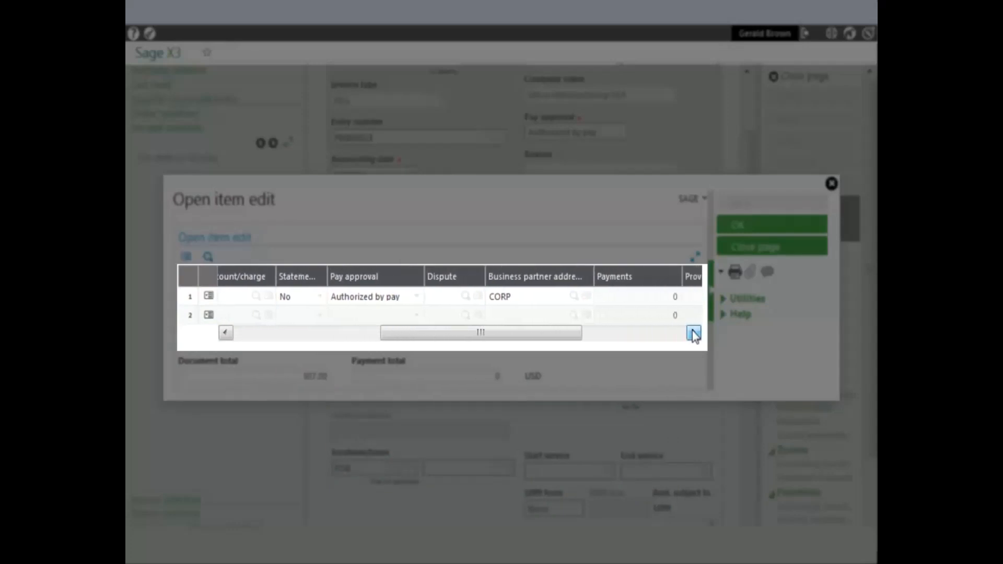
left_click(693, 333)
left_click(694, 334)
left_click(694, 333)
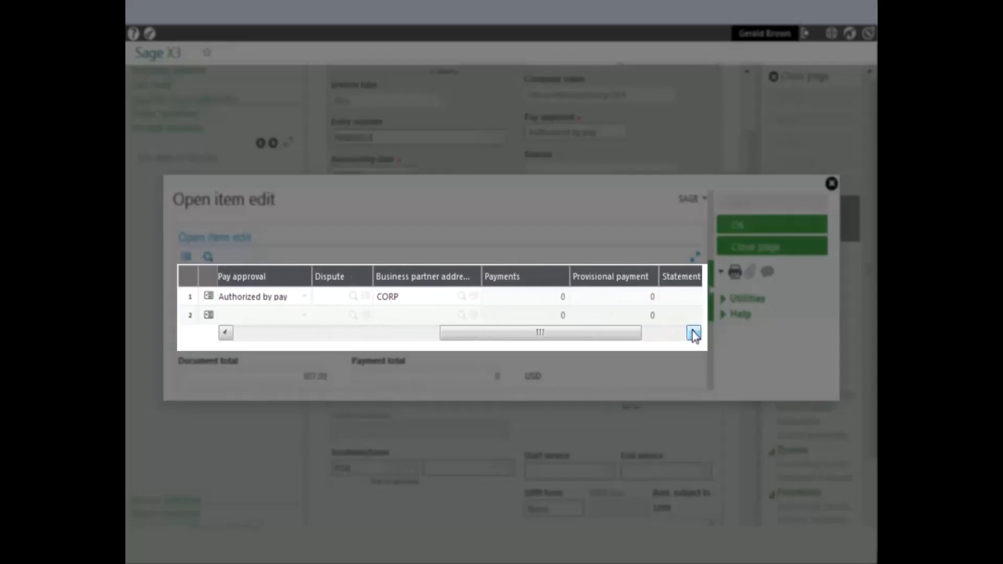
left_click(694, 333)
left_click(693, 333)
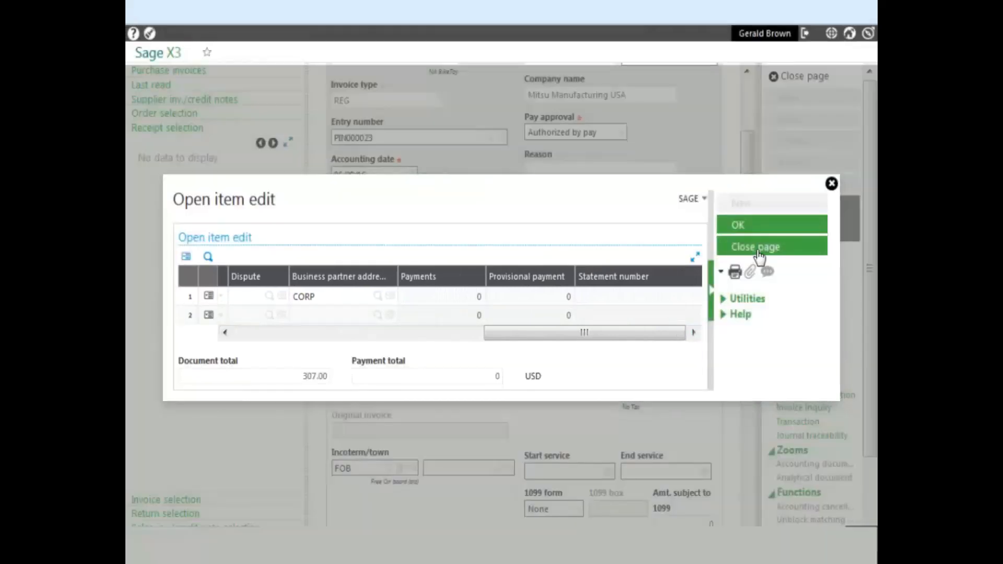
left_click(757, 248)
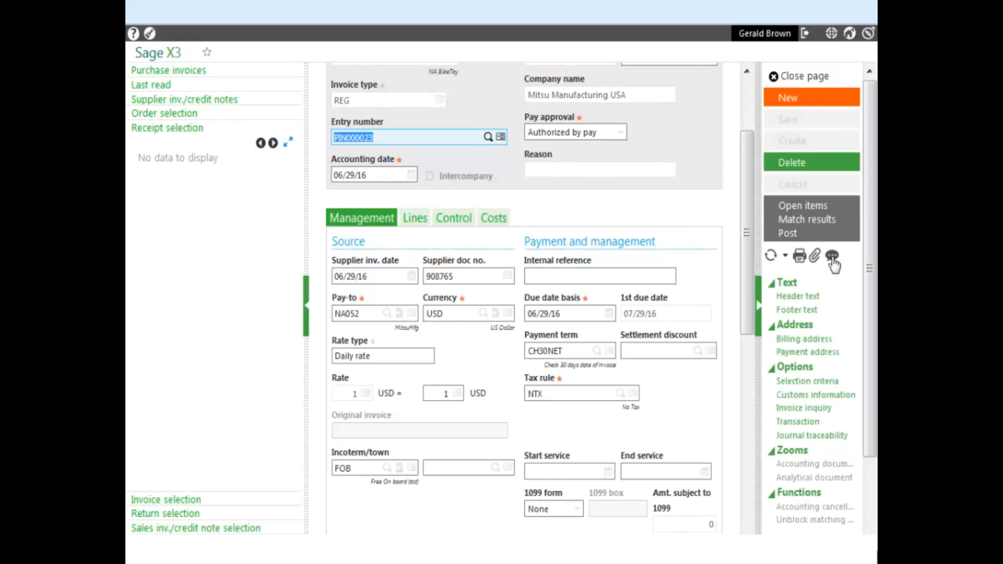
Post the purchase invoice, accept its validation and close the resulting log
left_click(788, 236)
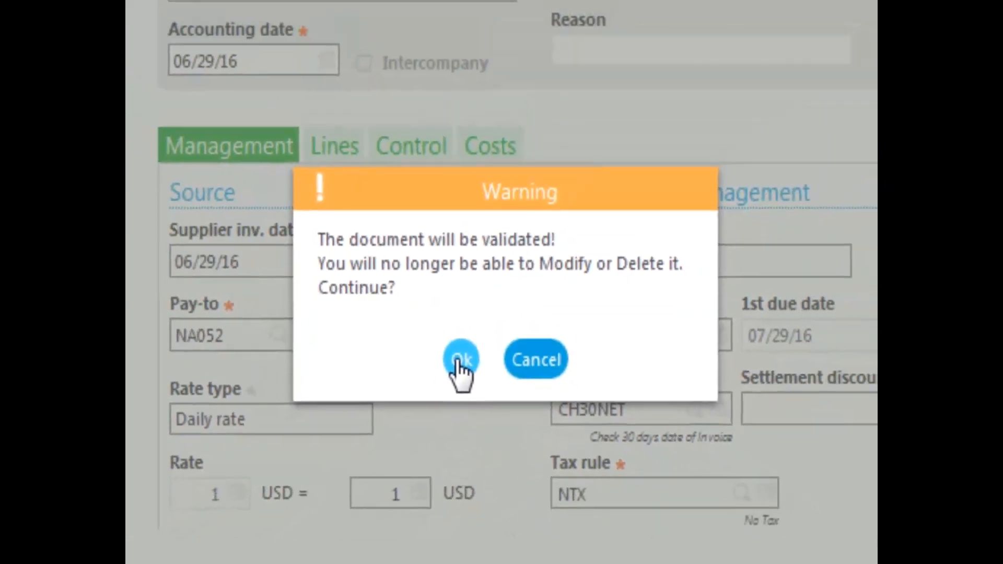
left_click(439, 380)
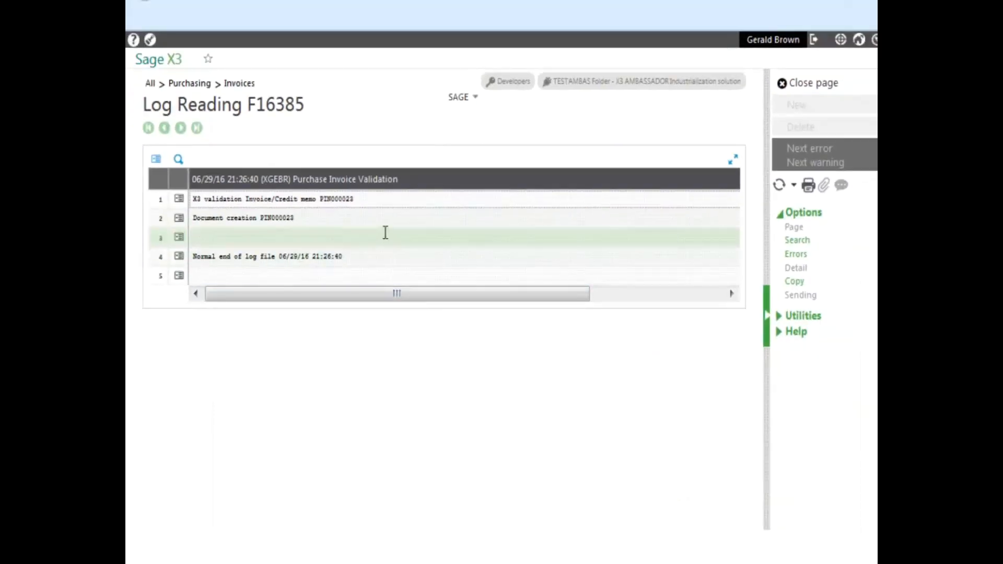
left_click(827, 84)
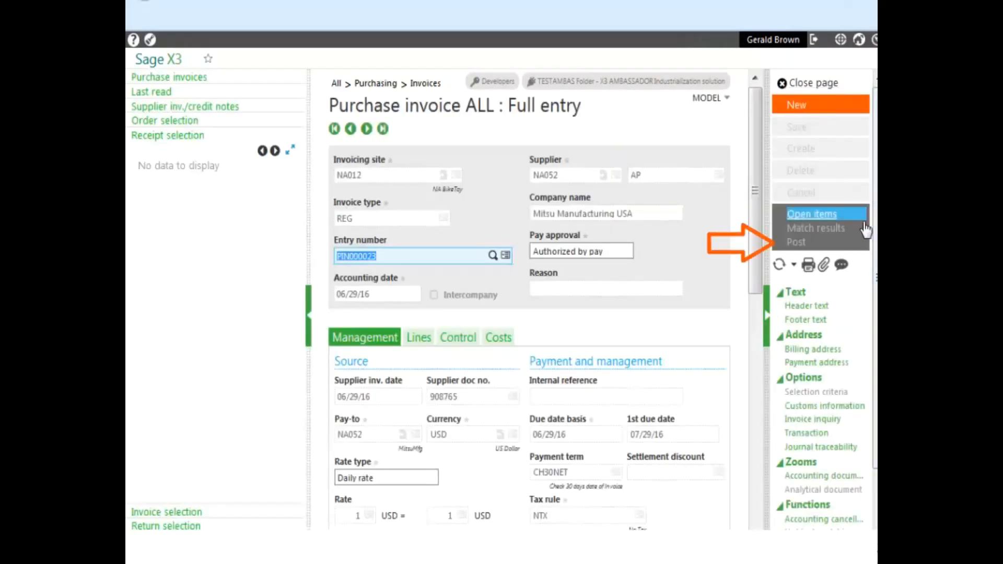
View the journal entry in the posted invoice's accounting document, and return to the list of Purchasing functions
left_click_drag(876, 282, 876, 356)
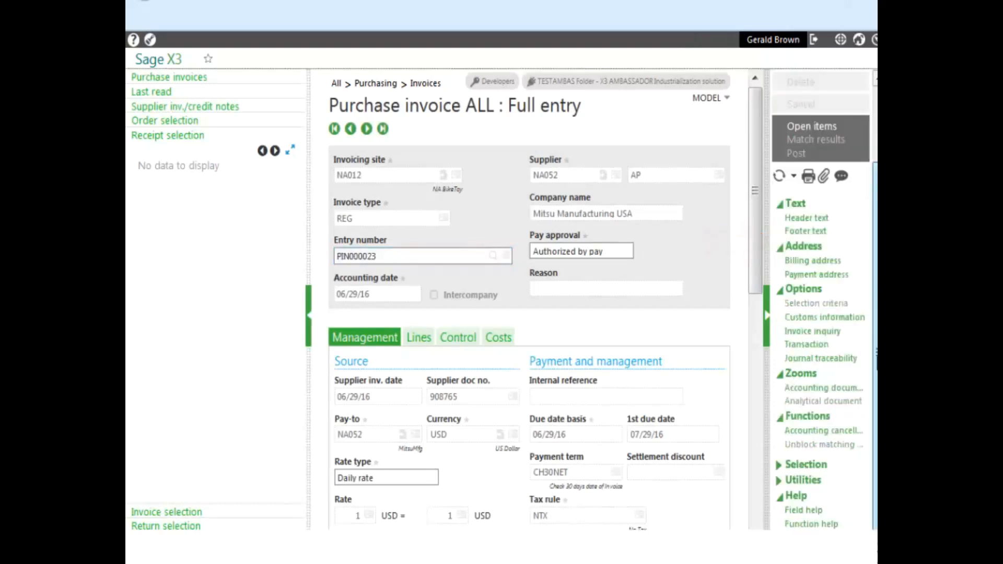
mouse_move(755, 273)
left_mouse_down()
mouse_move(740, 527)
mouse_move(742, 400)
left_mouse_up()
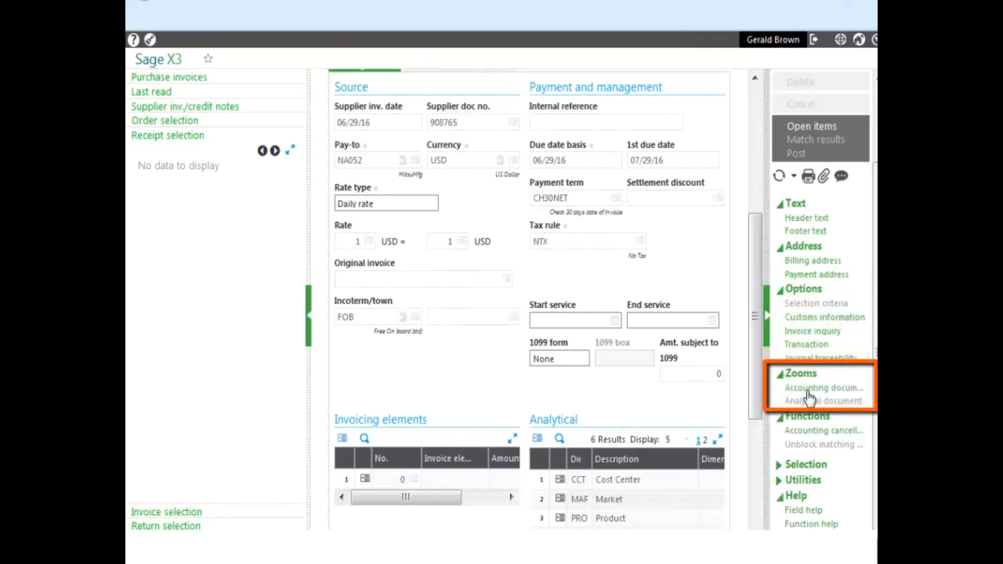
left_click(808, 389)
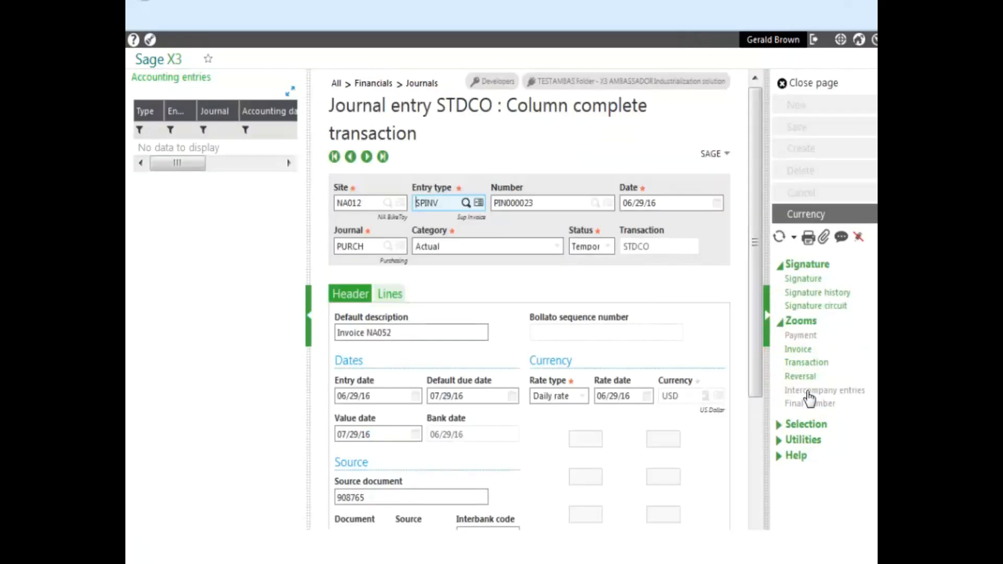
left_click(813, 86)
left_click(813, 87)
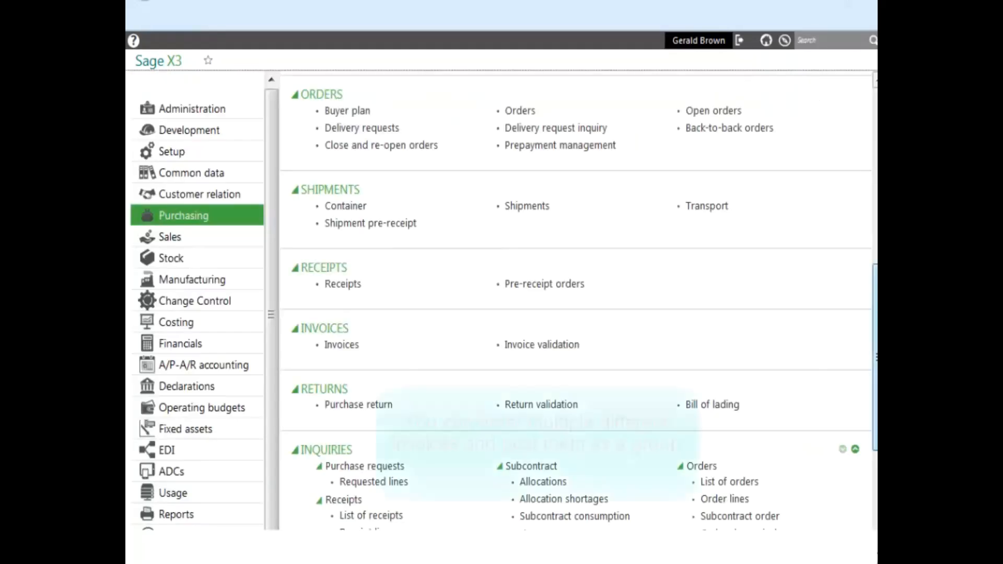
scroll(575, 301, "down", 3)
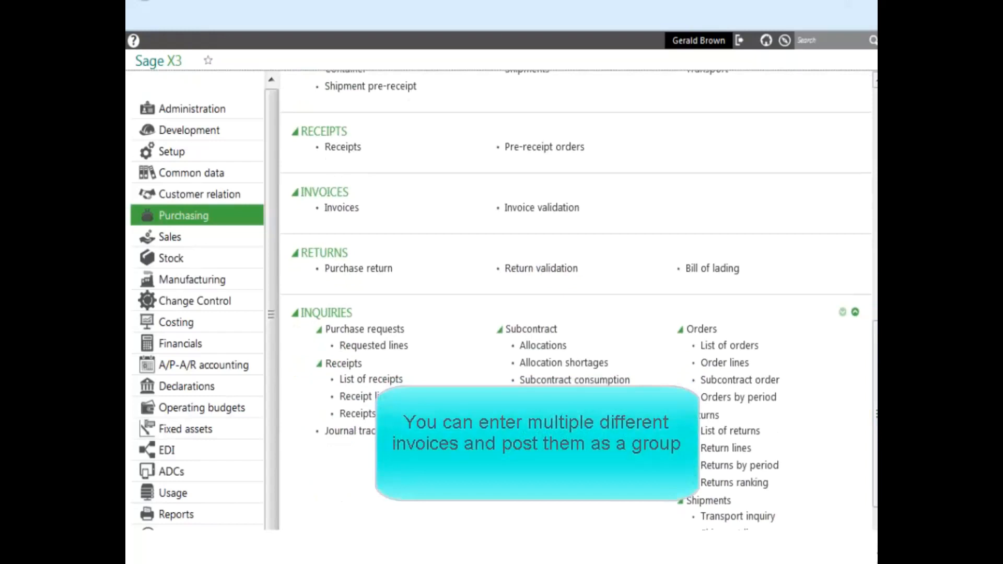